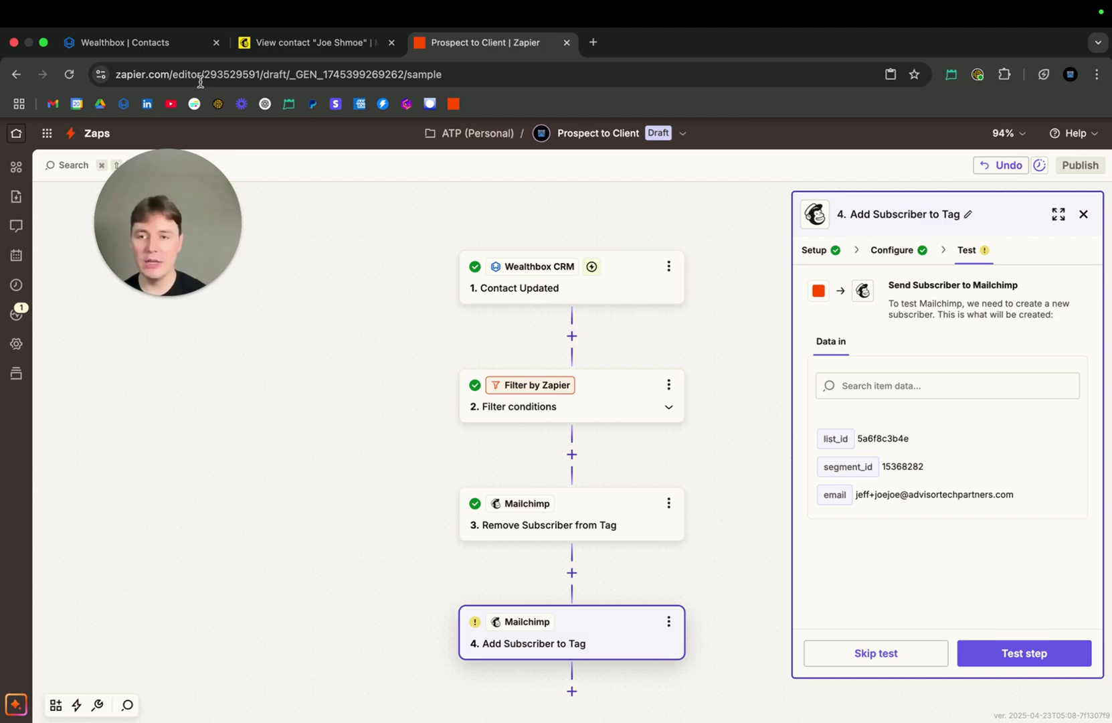
Examine the sample contact's tags in Mailchimp and the same contact's contact type in Wealthbox
left_click(175, 44)
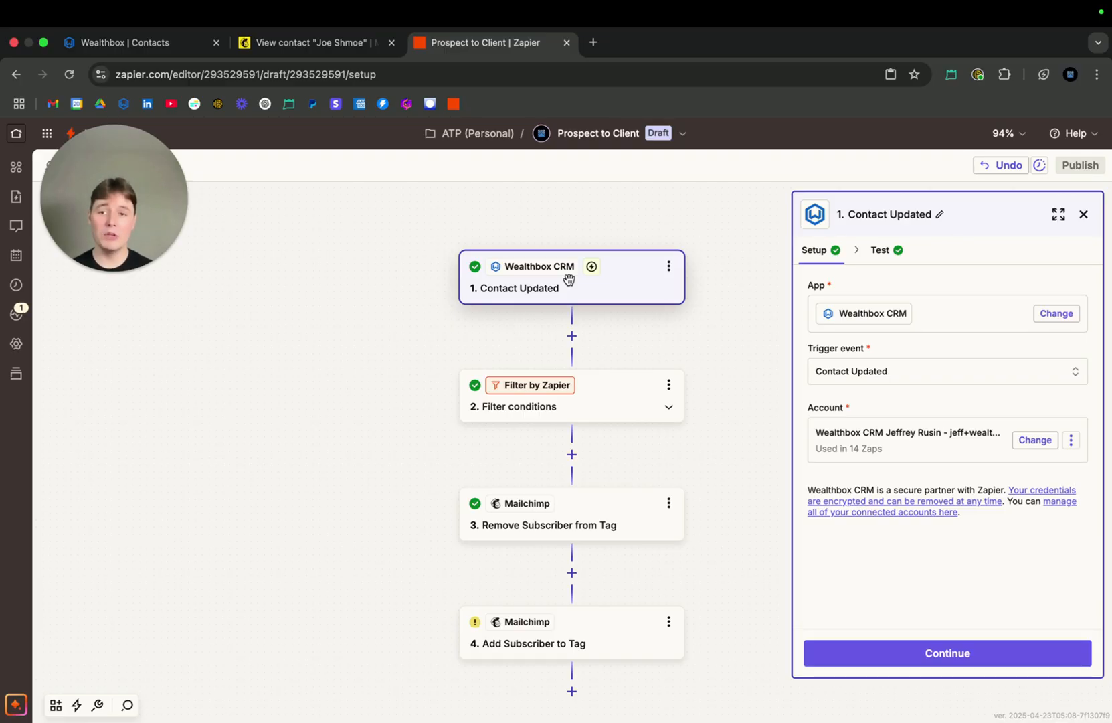
left_click(164, 42)
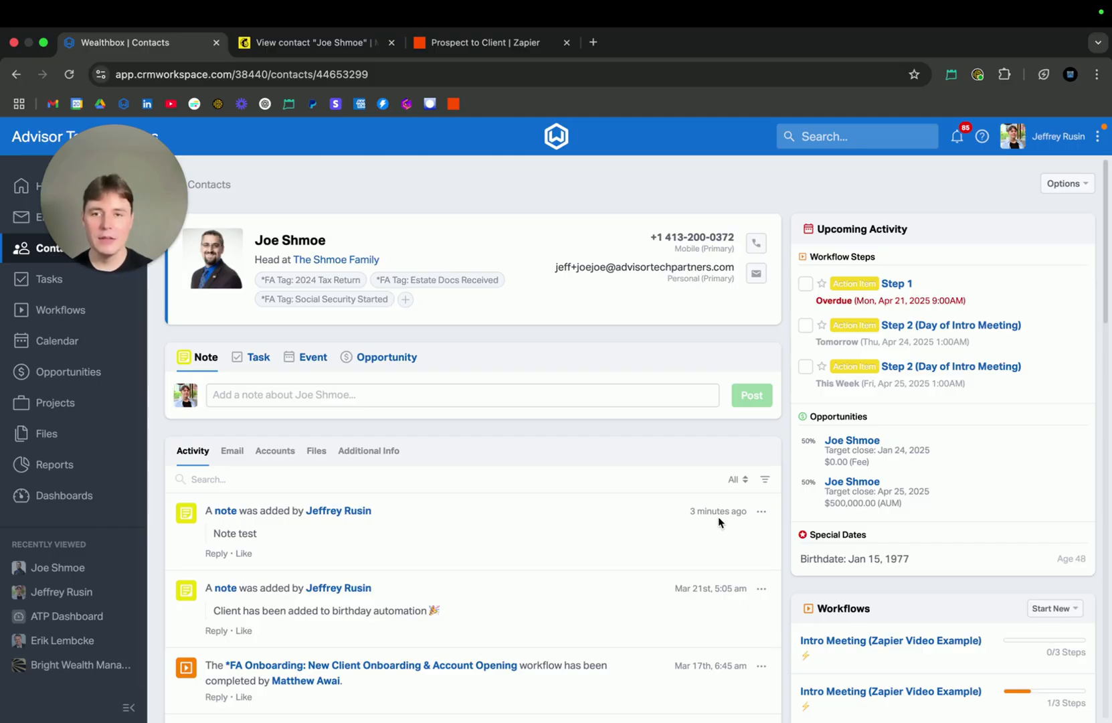
left_click(344, 48)
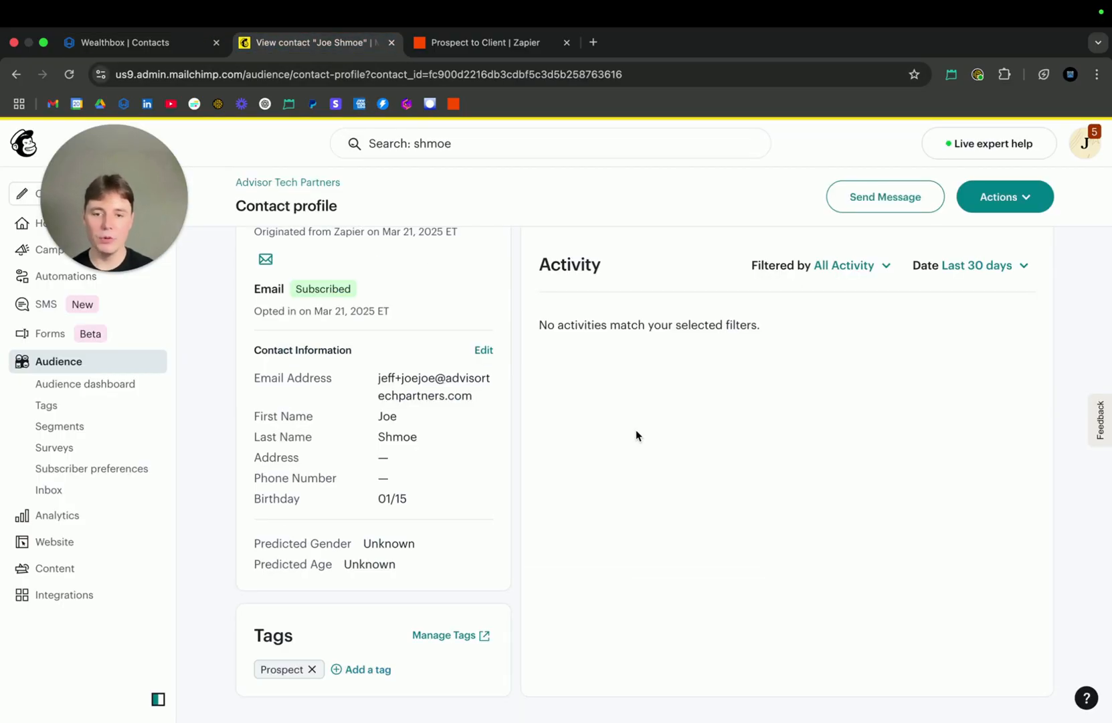
scroll(547, 466, "up", 3)
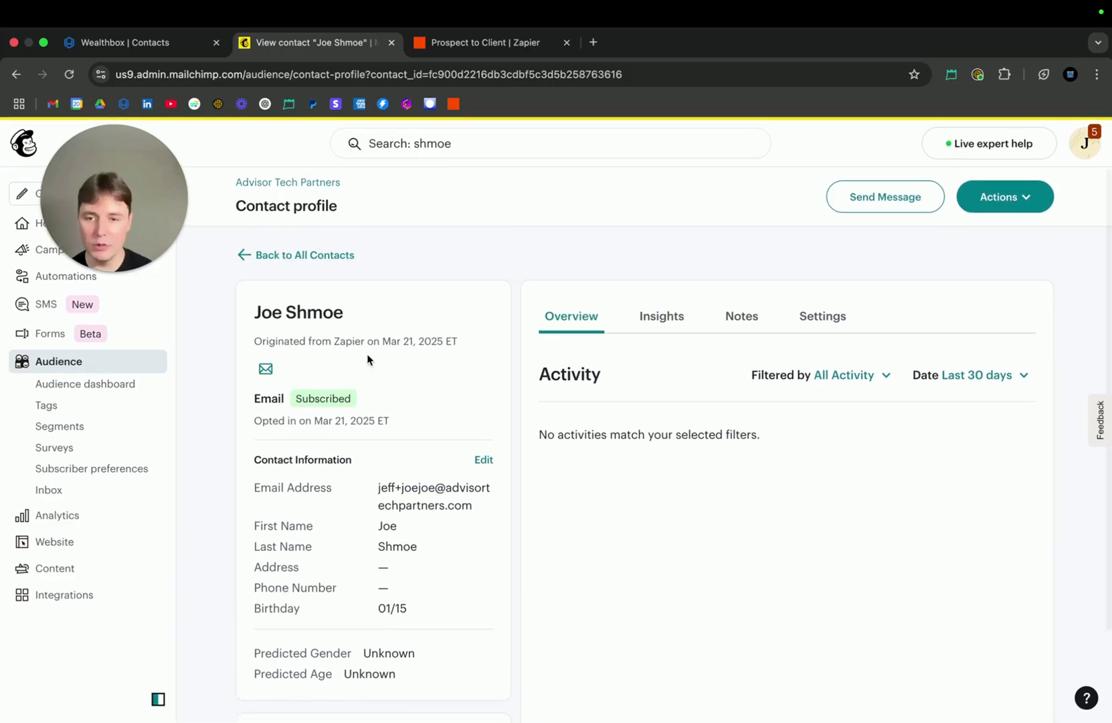
scroll(377, 364, "down", 2)
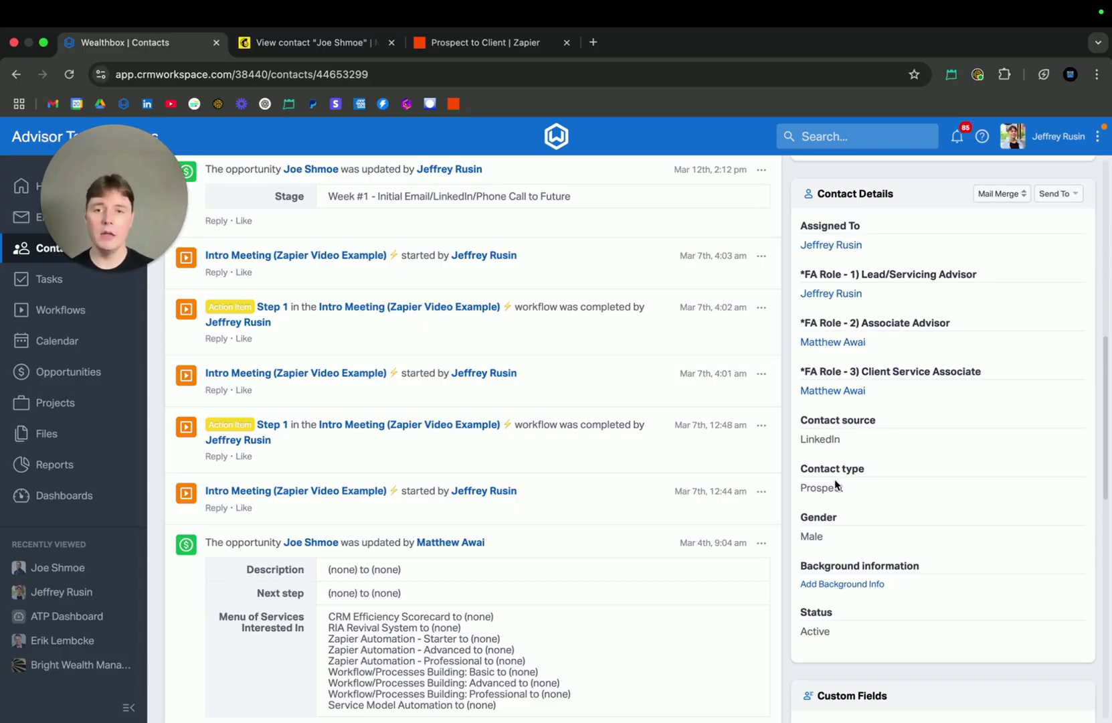
Switch to the Zapier editor and continue past the Contact Updated trigger with the Contact E test record
left_click(510, 41)
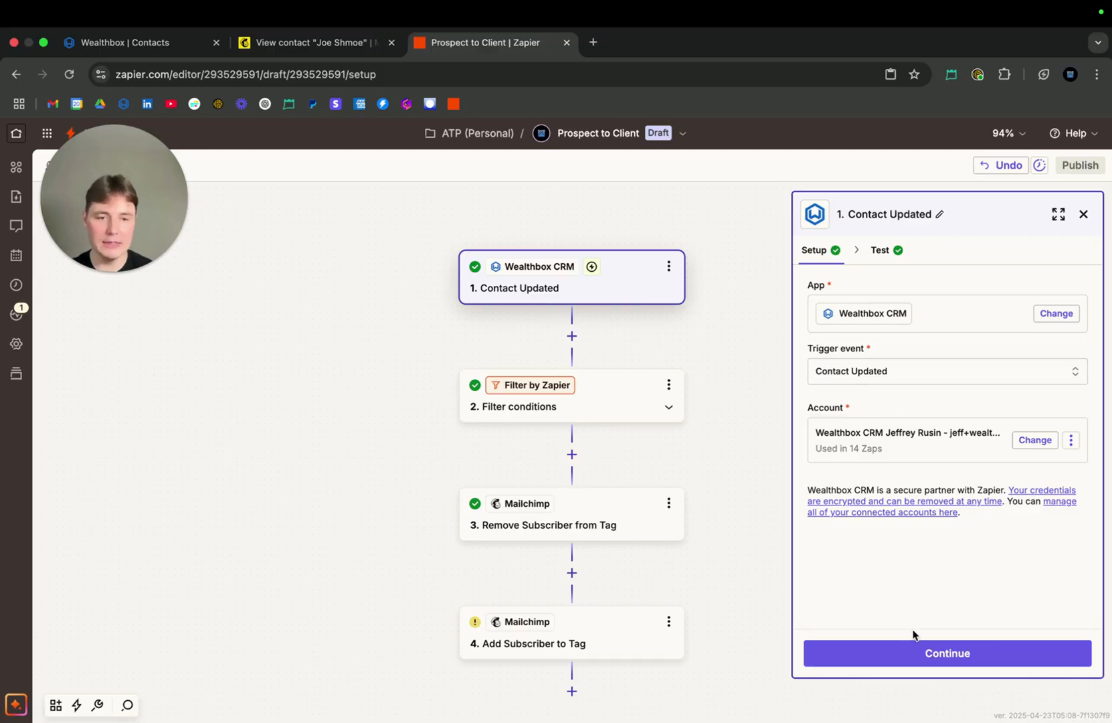
left_click(912, 655)
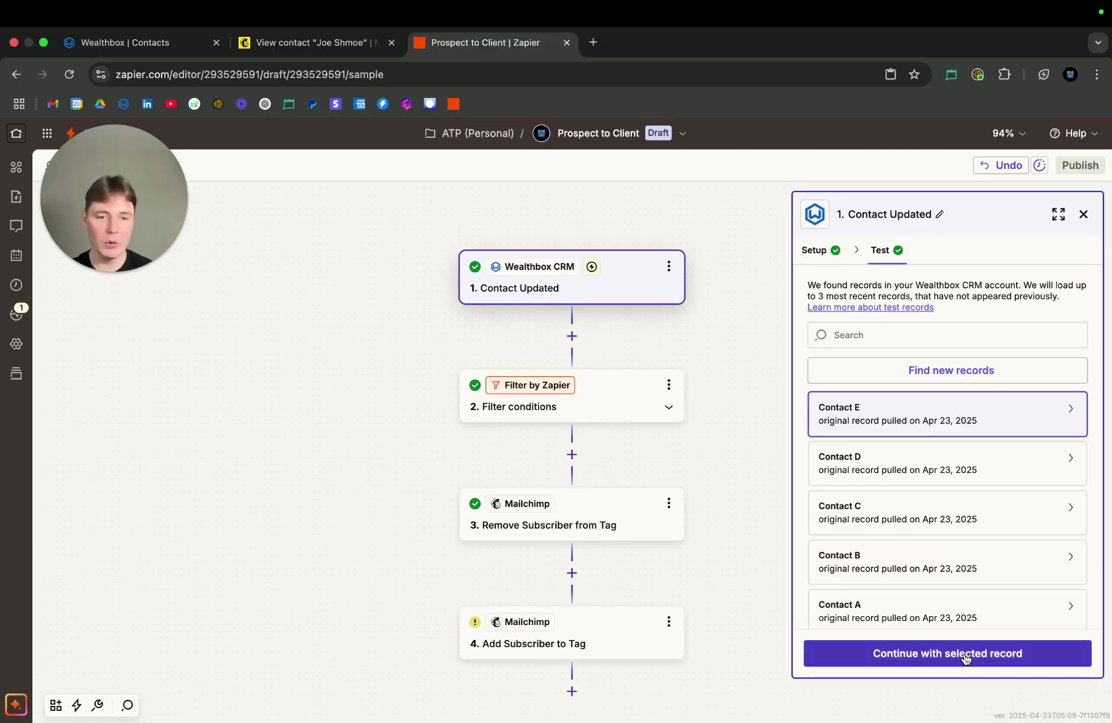
left_click(964, 658)
left_click(972, 658)
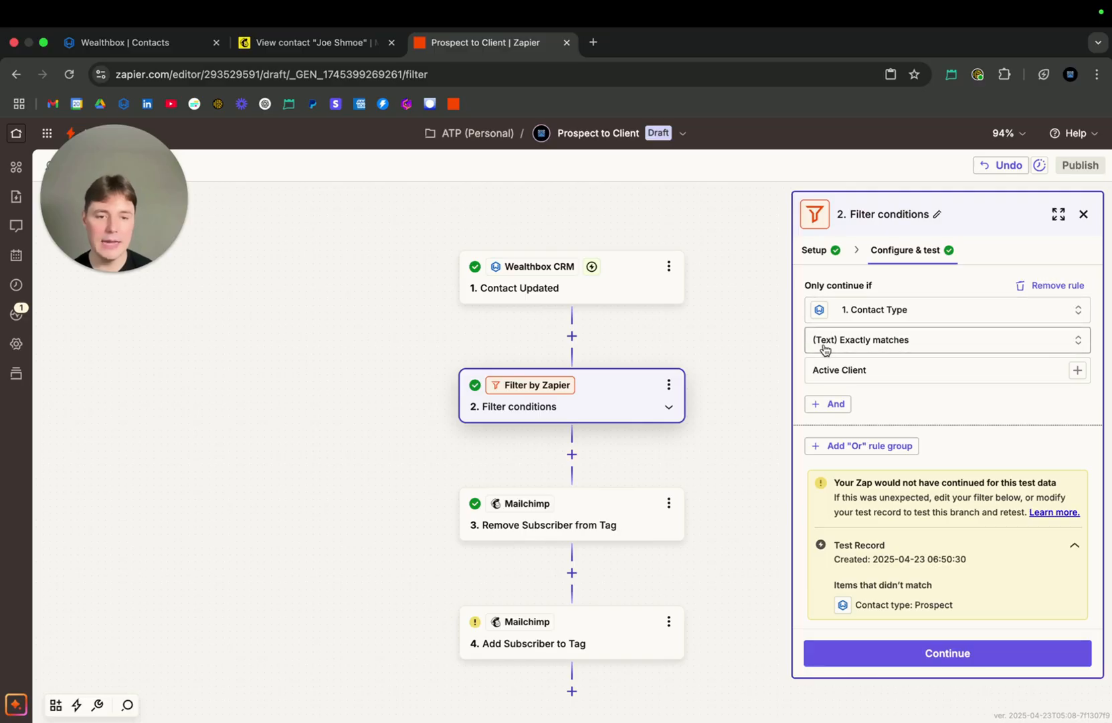
Review the filter rule requiring Contact Type to exactly match Active Client, and continue to the Remove Subscriber from Tag step
left_click(880, 372)
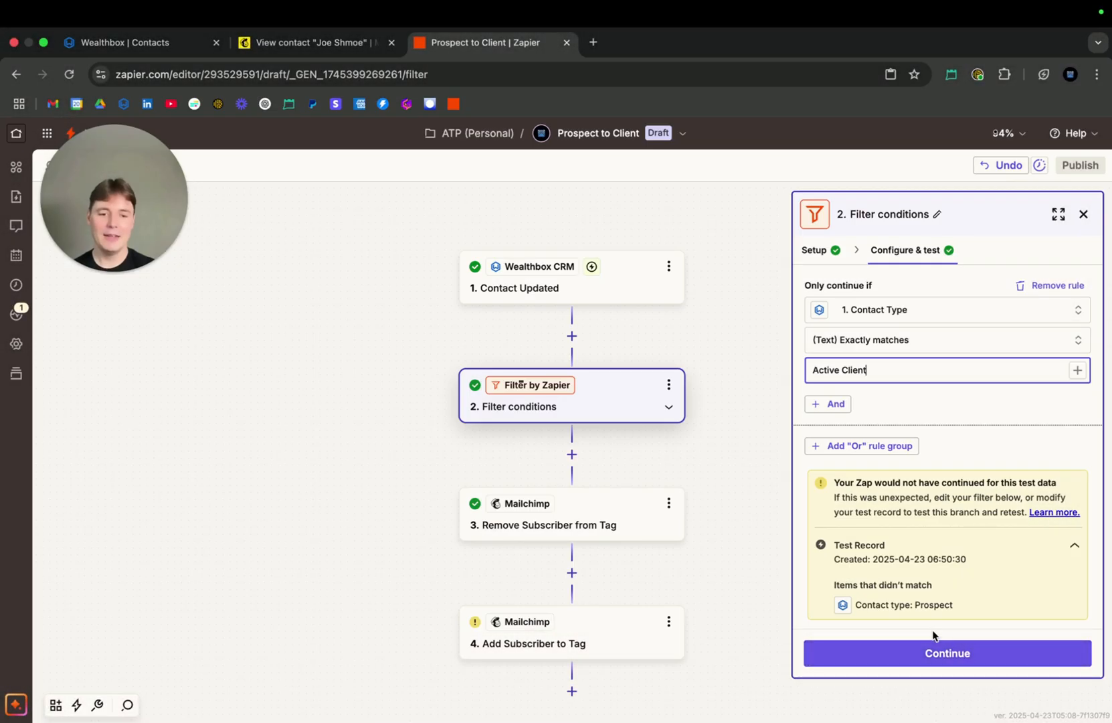
left_click(931, 634)
left_click(945, 650)
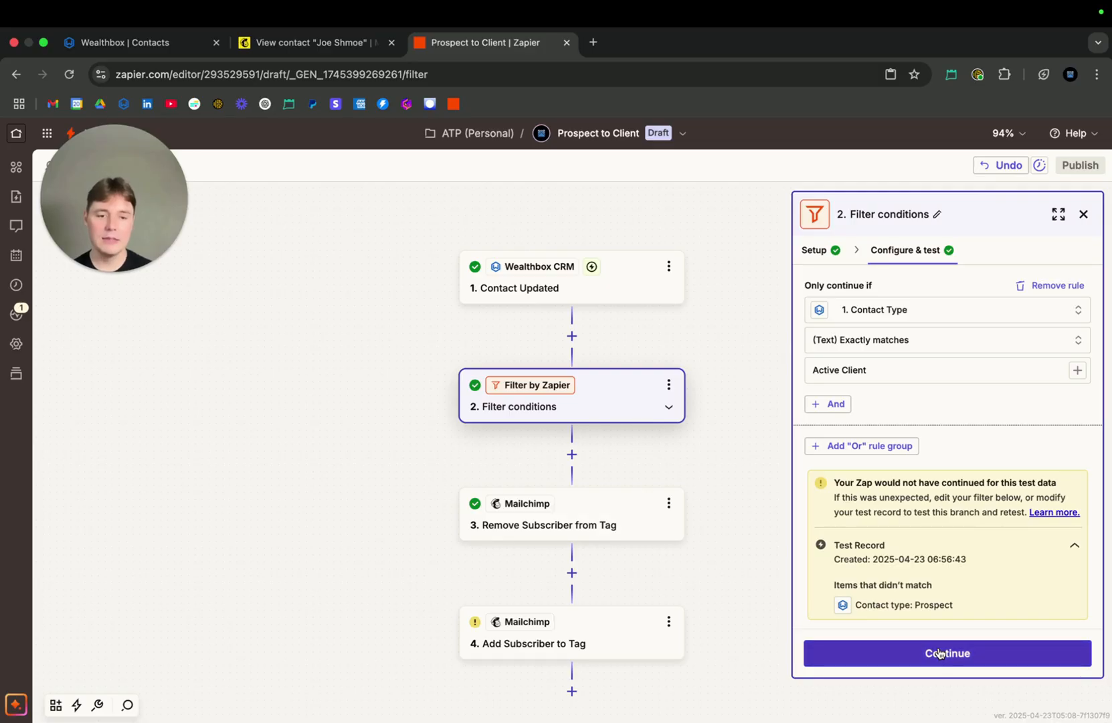
left_click(940, 653)
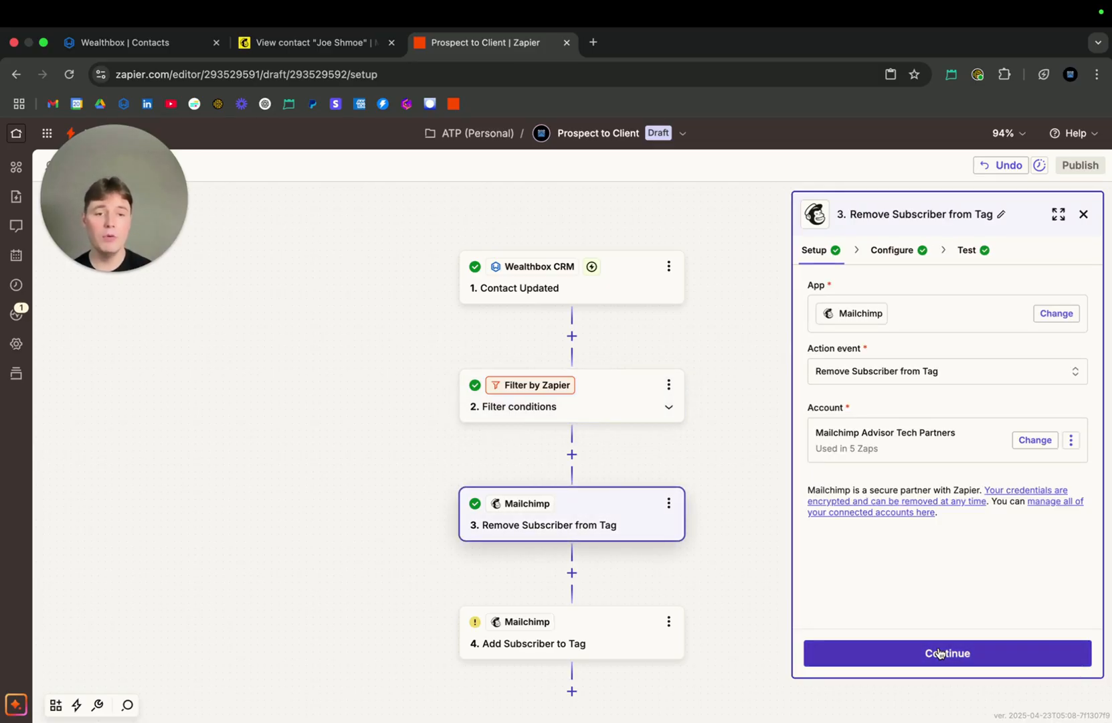
Check the tag removal step's Prospect tag against the contact's tags in Mailchimp, and continue through to the Add Subscriber to Tag step
left_click(939, 653)
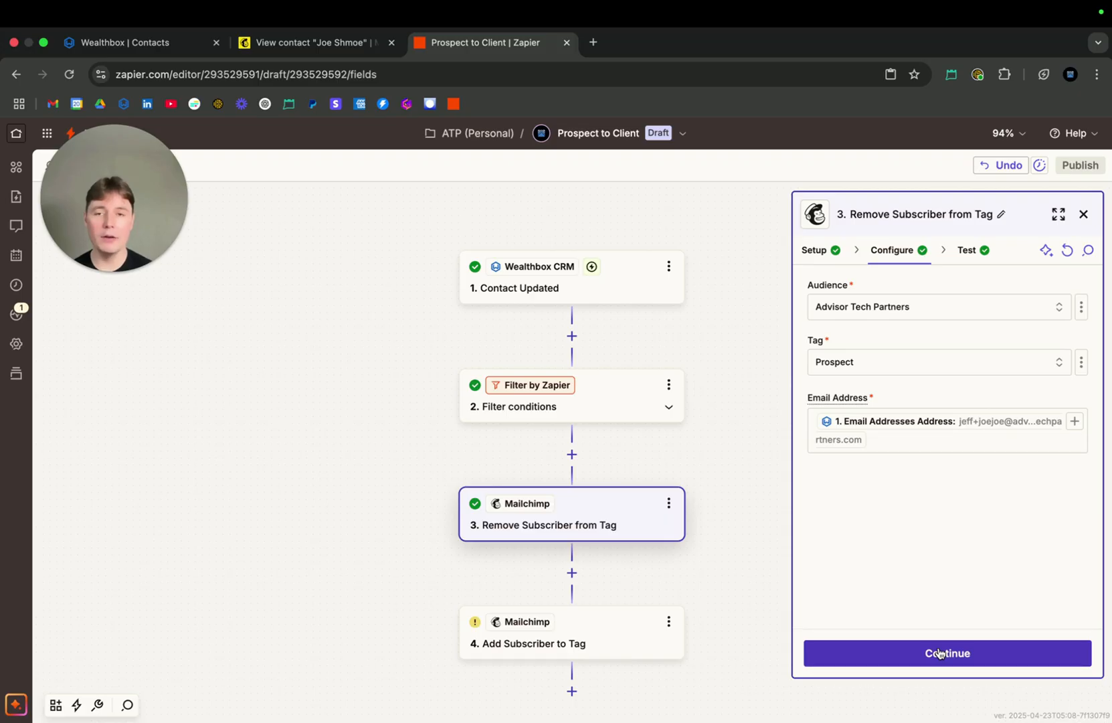
left_click(335, 43)
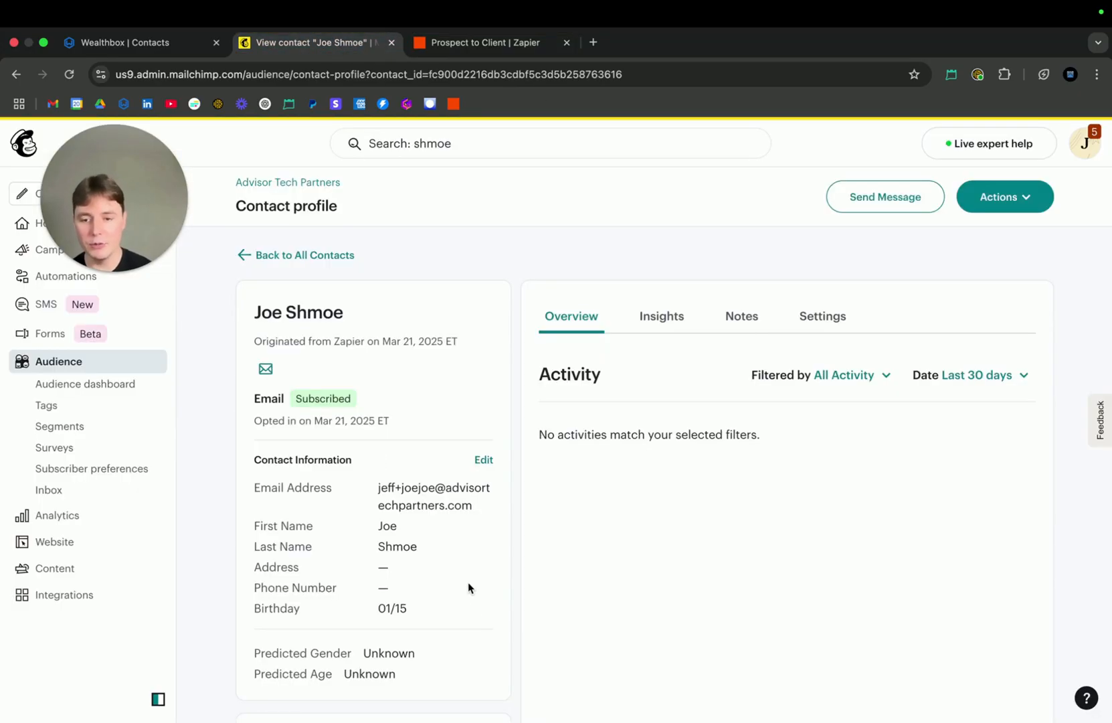
scroll(458, 639, "down", 3)
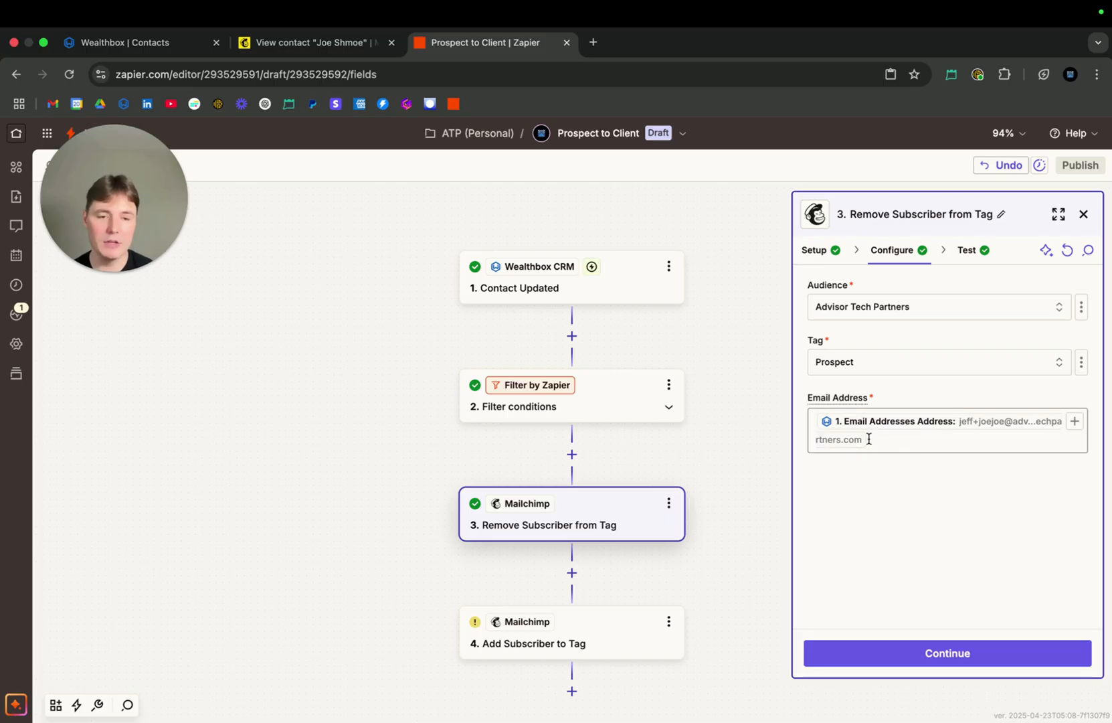
left_click(934, 654)
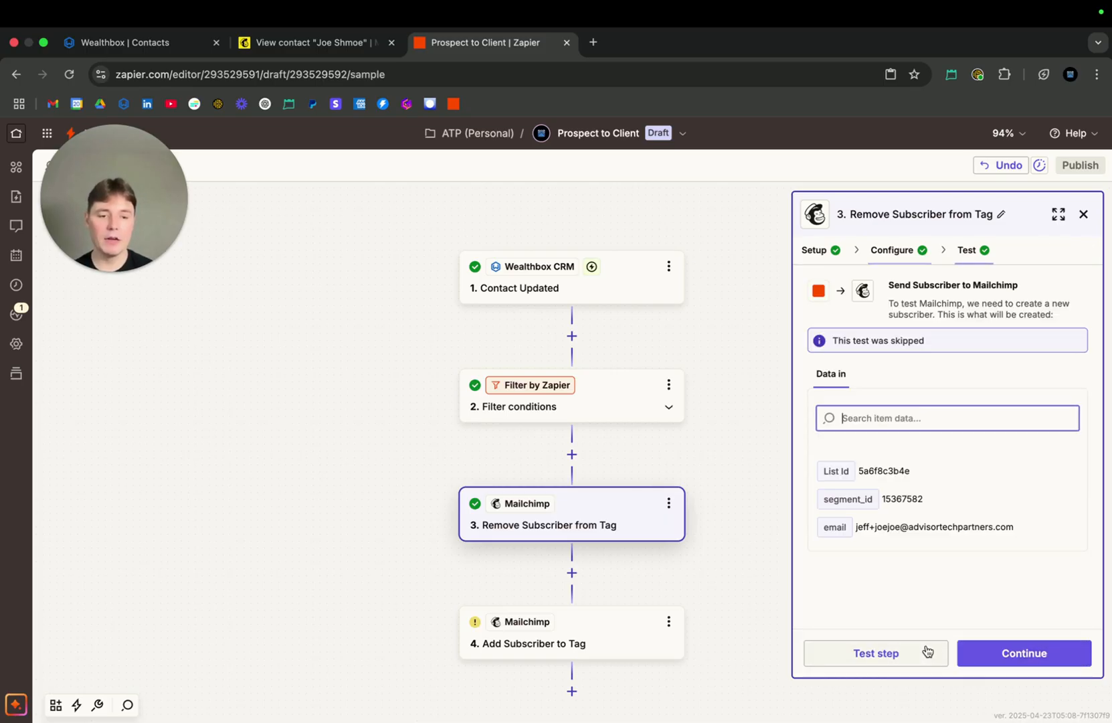
left_click(1004, 652)
left_click(1022, 659)
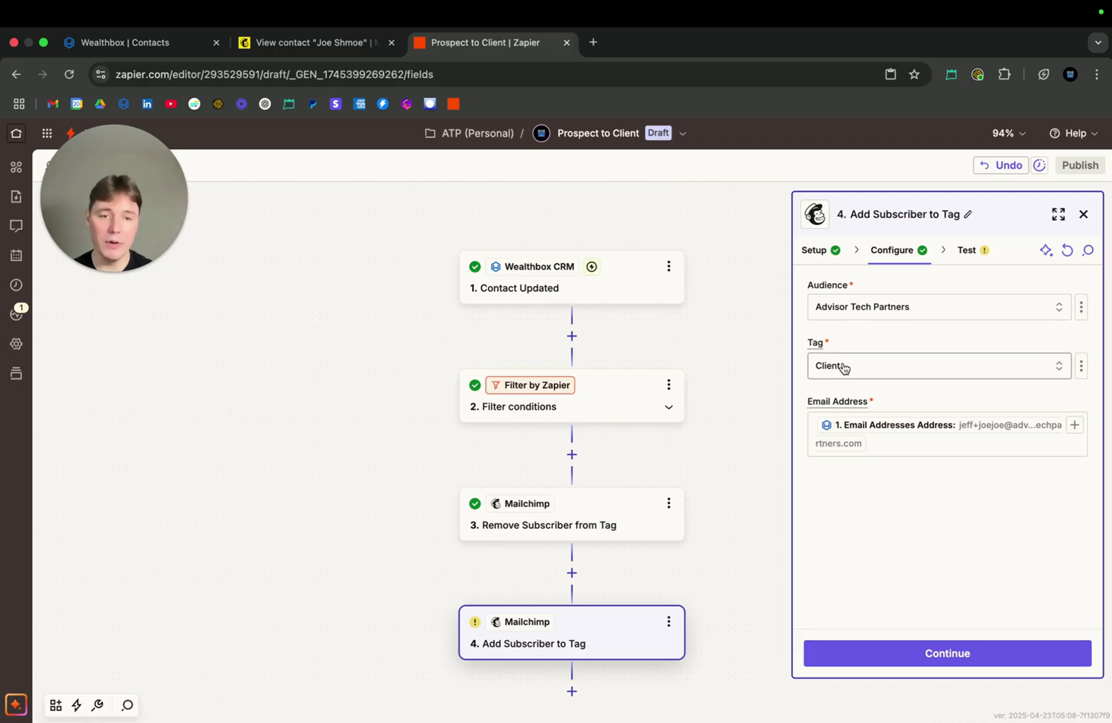
Review the Add Subscriber to Tag step with the Client tag, skip its test and publish the Zap
left_click(833, 255)
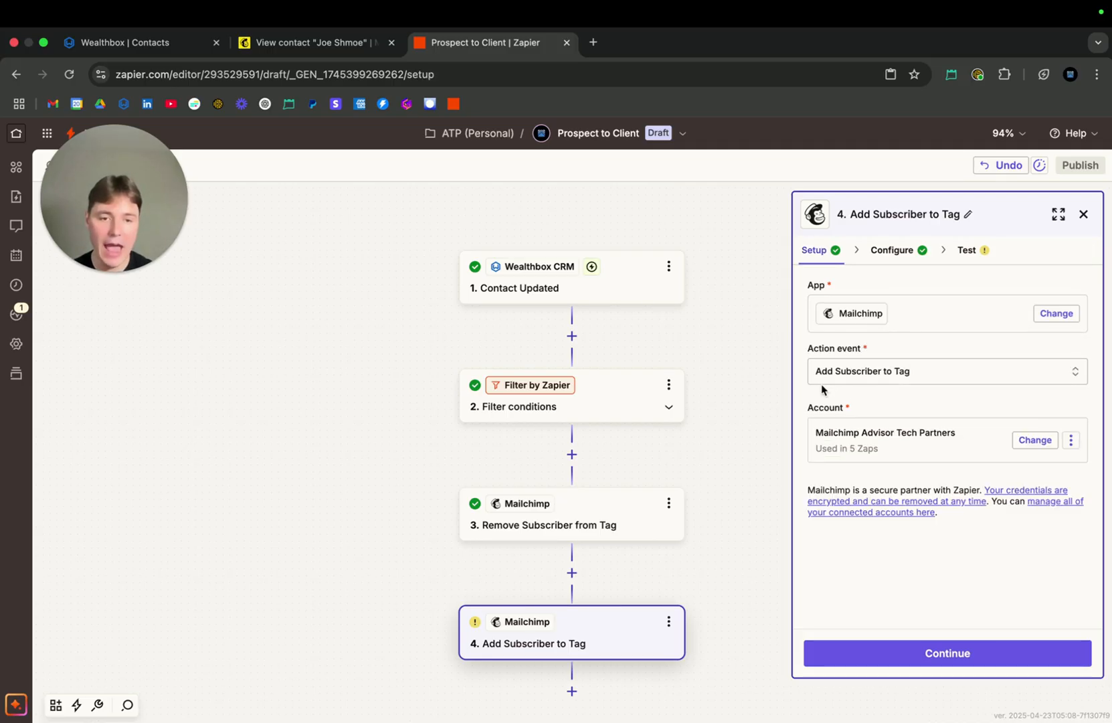
left_click(963, 655)
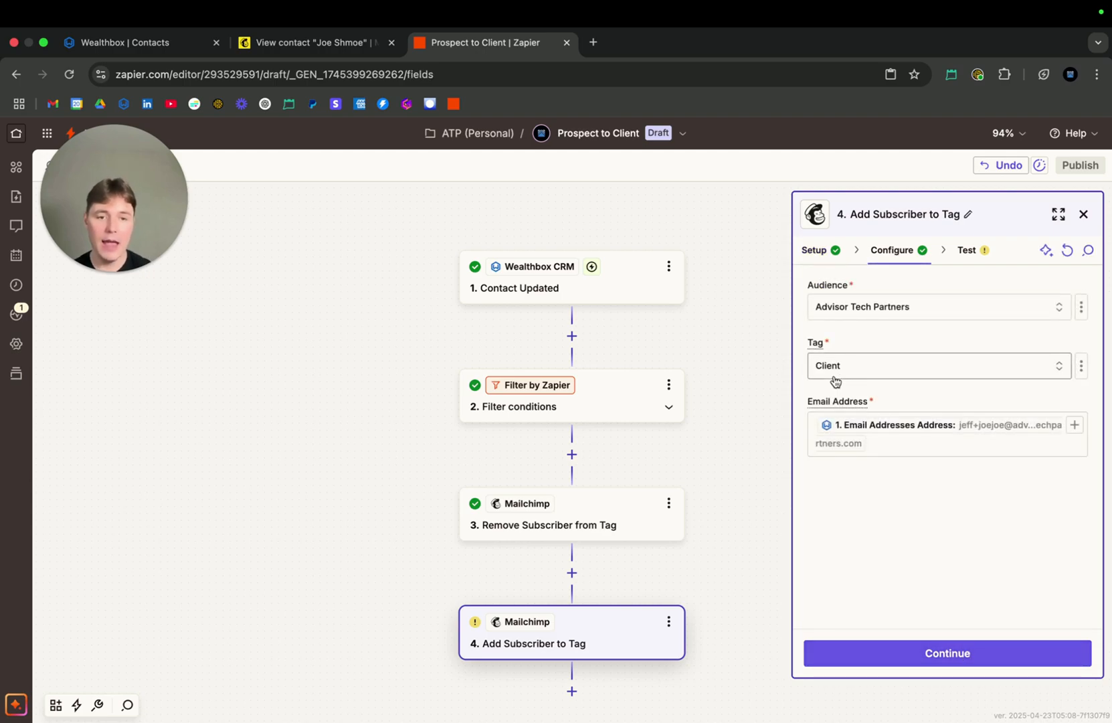
left_click(923, 653)
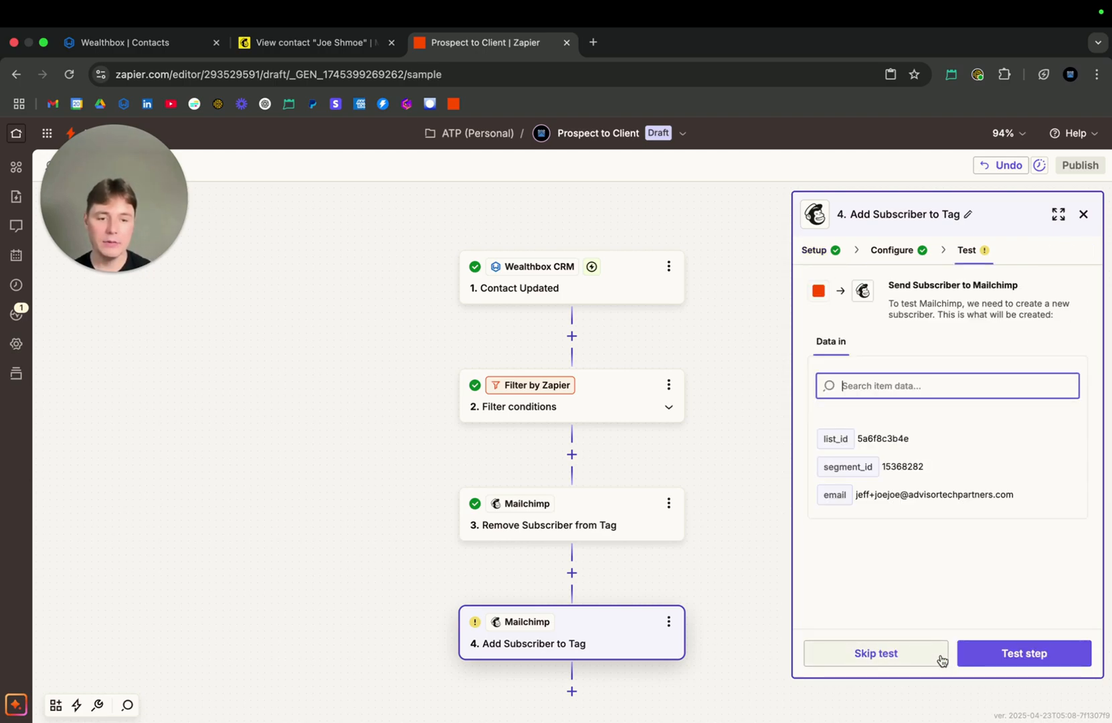
left_click(905, 655)
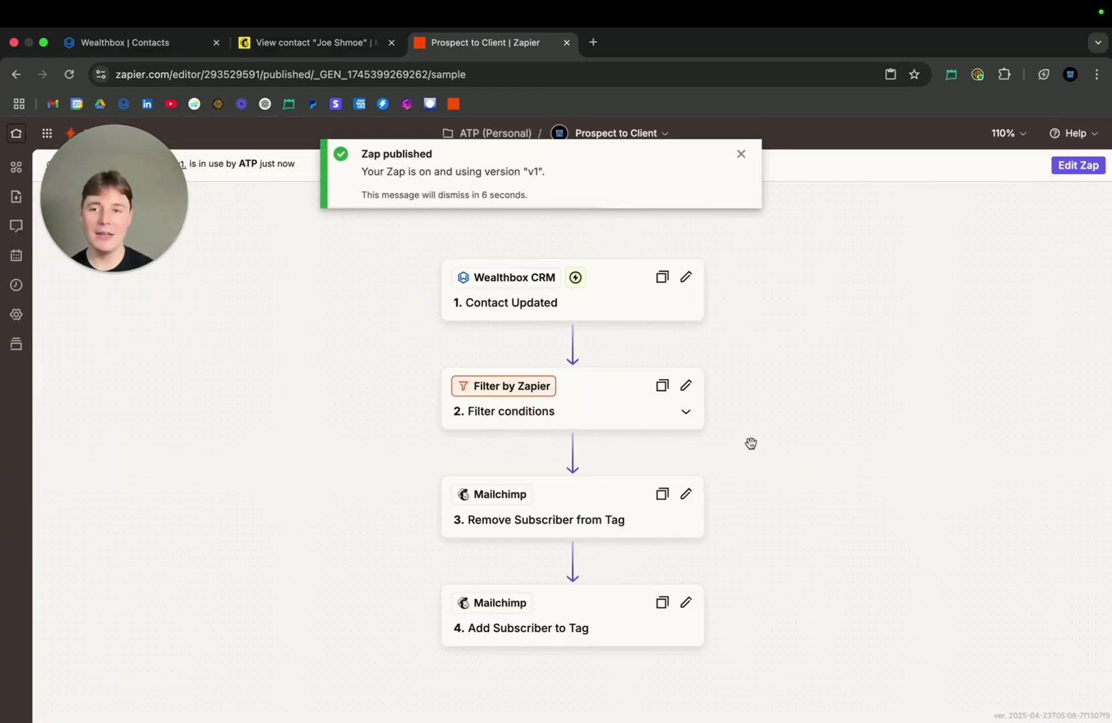
Edit the sample contact in Wealthbox, set its Contact Type to Active Client and save the record
left_click(170, 47)
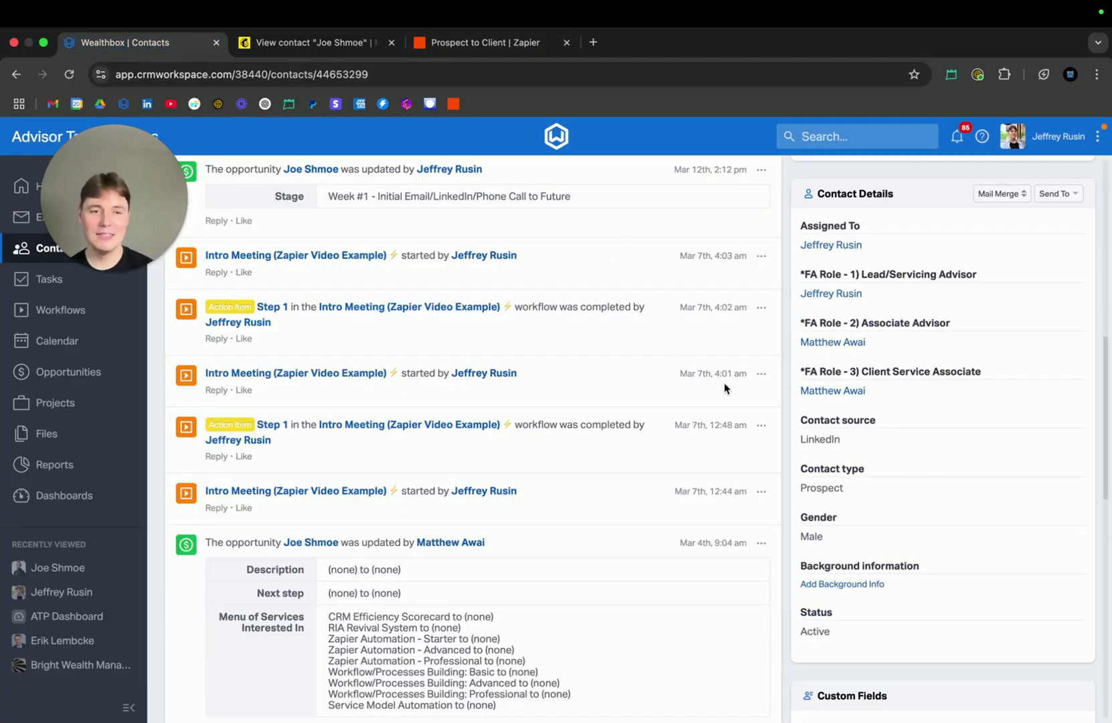
scroll(1029, 242, "up", 6)
scroll(1029, 242, "up", 3)
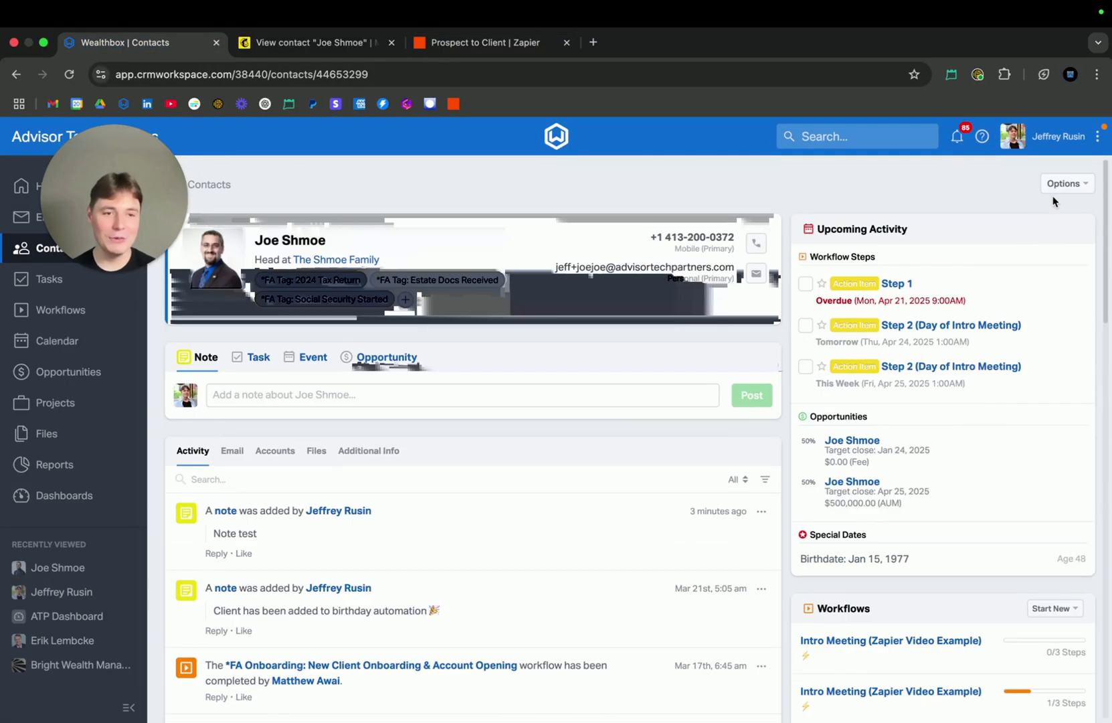
left_click(1061, 188)
left_click(1041, 220)
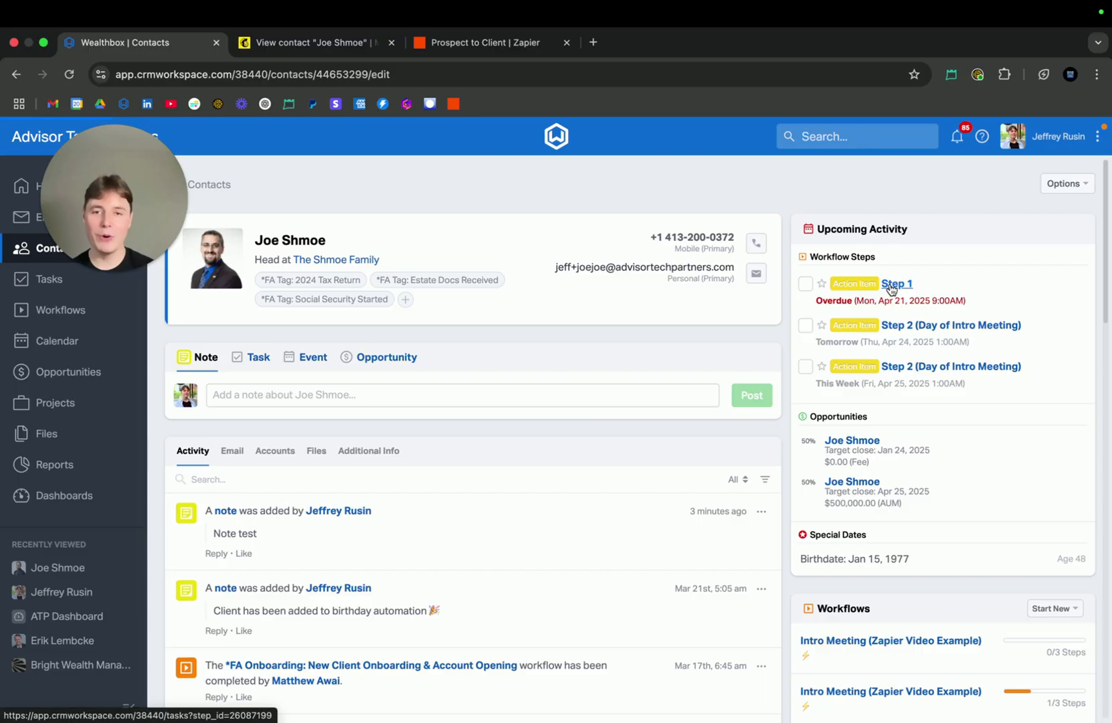
scroll(890, 289, "down", 10)
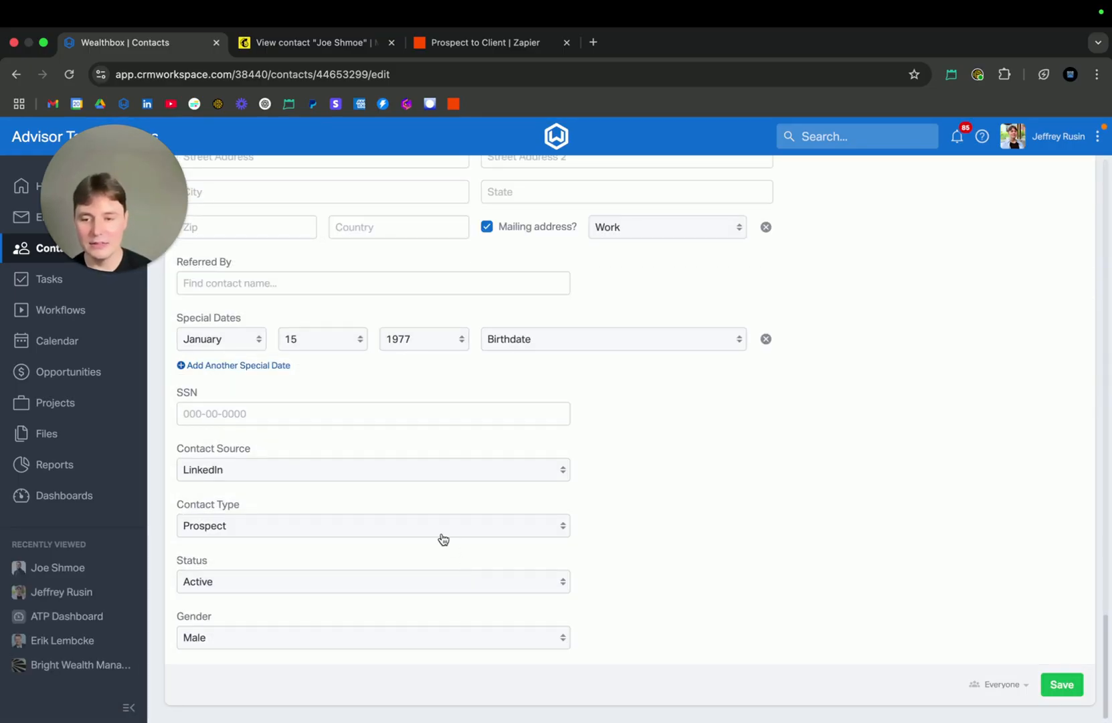
left_click(442, 534)
left_click(432, 543)
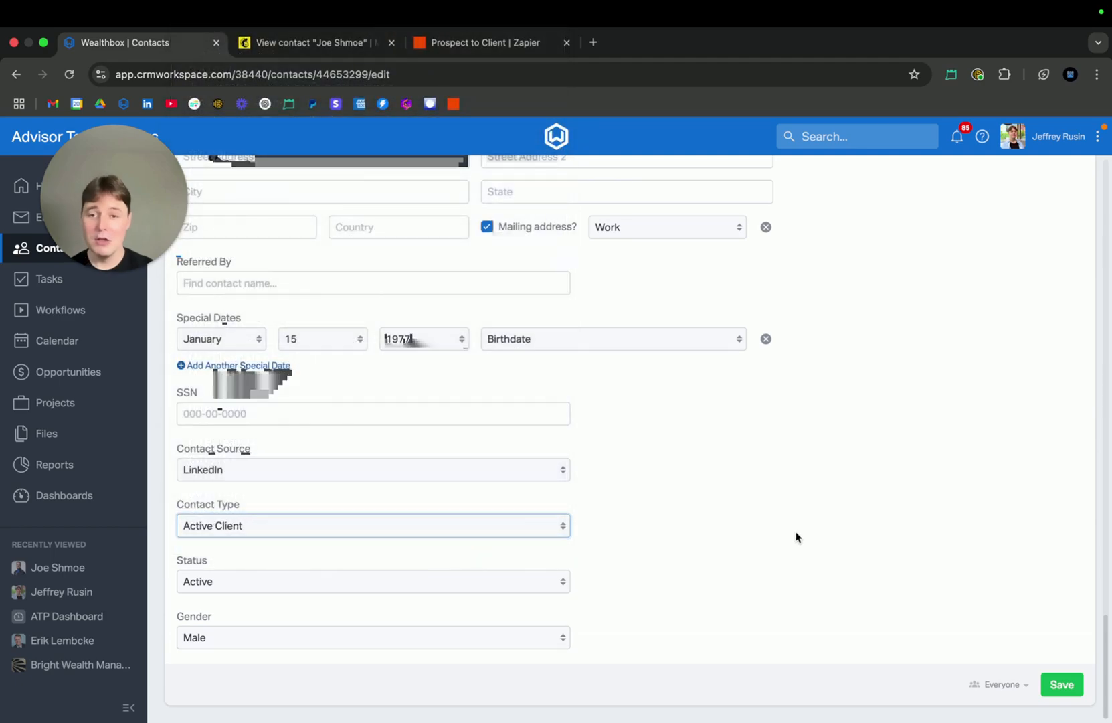
left_click(1057, 683)
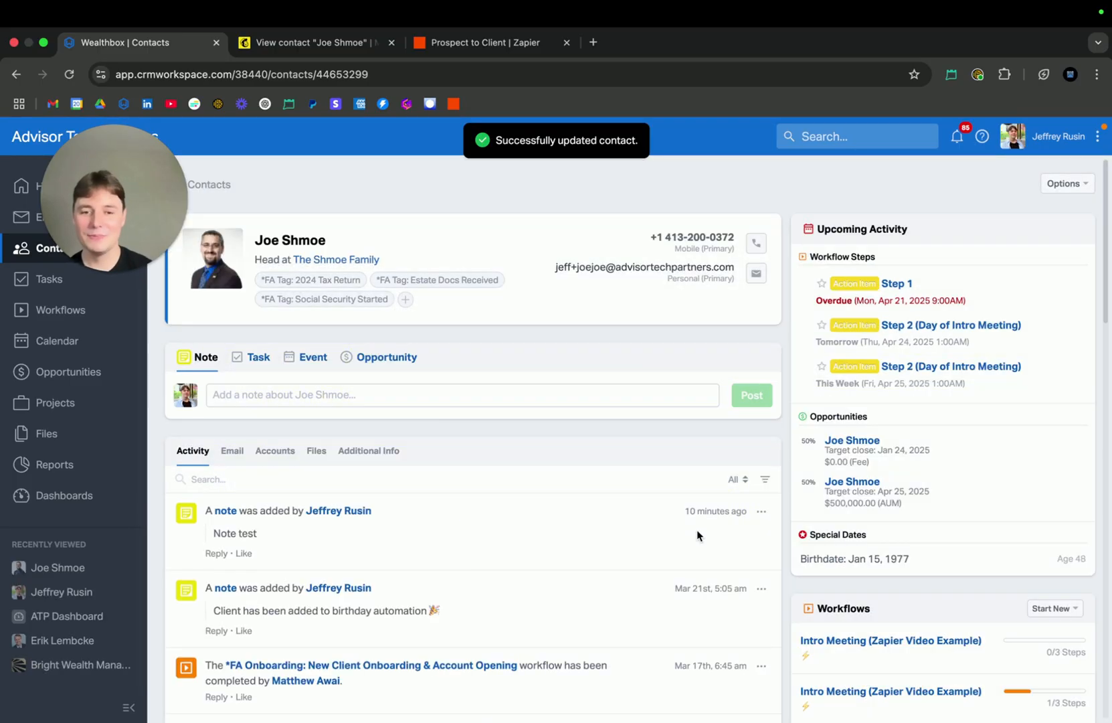
Check the Contact type value in the saved Wealthbox contact's details
scroll(762, 556, "down", 10)
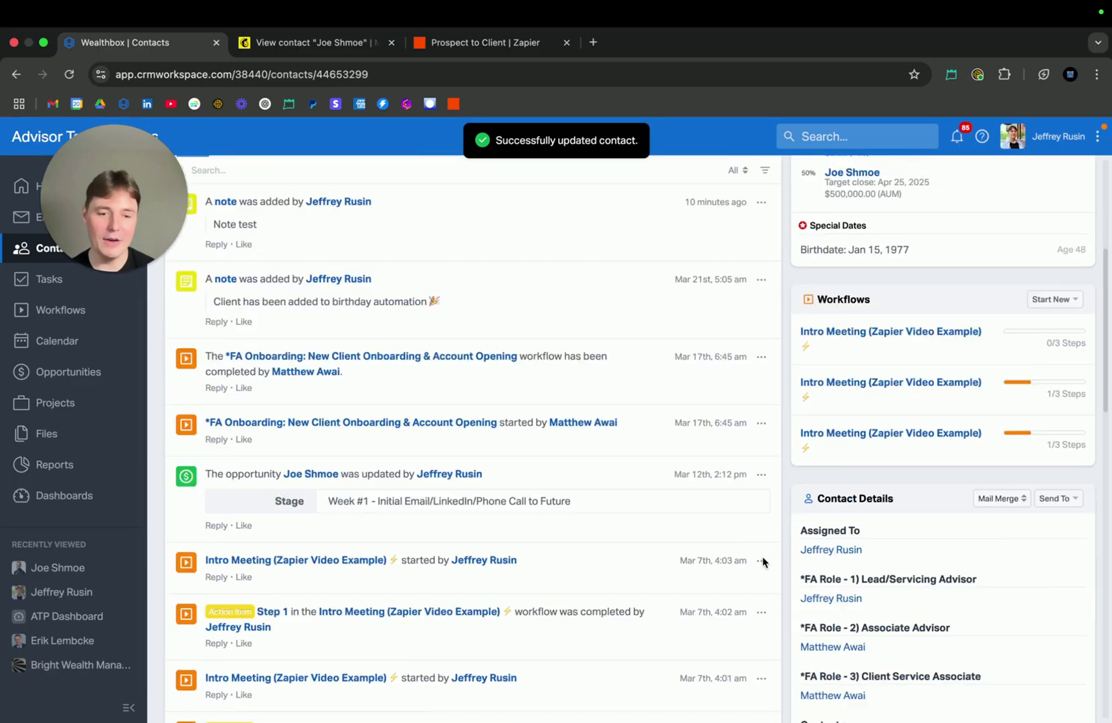
scroll(762, 556, "down", 2)
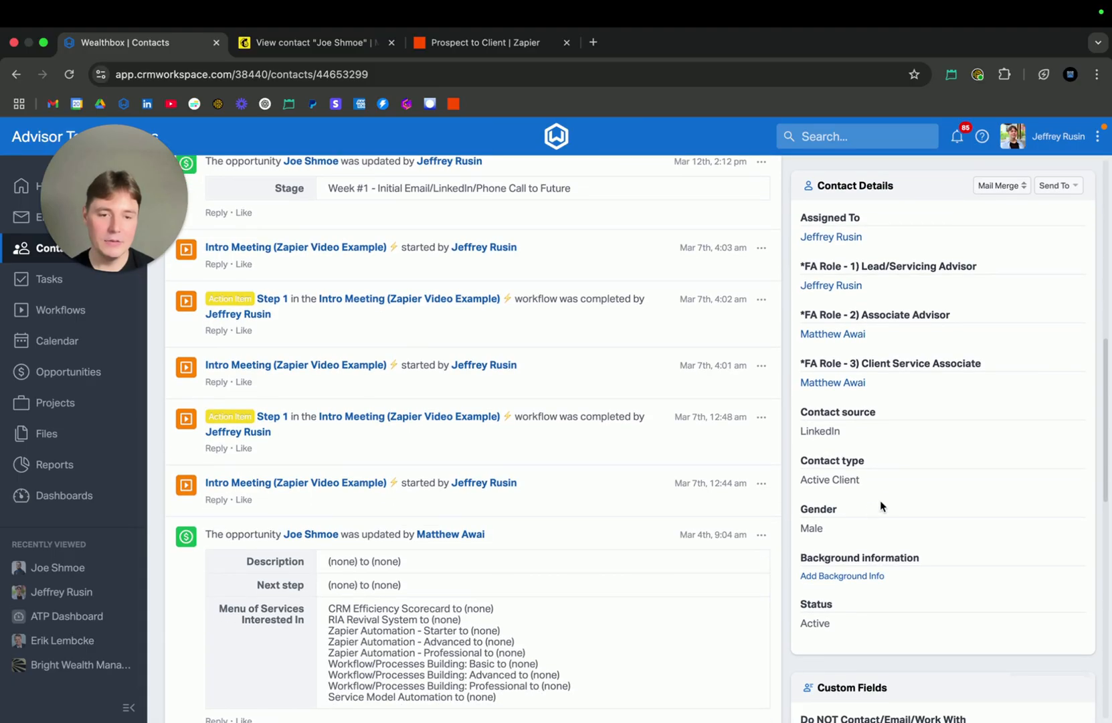
left_click_drag(870, 481, 784, 481)
triple_click(829, 477)
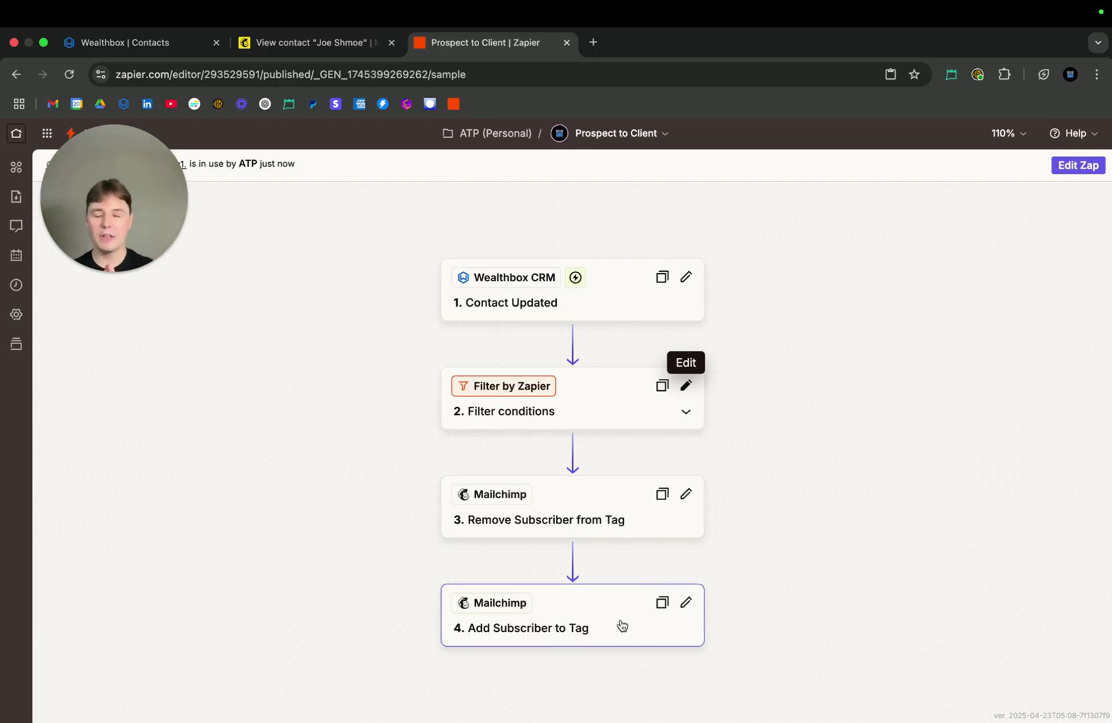
Reload the contact's Mailchimp profile and examine its Tags section
left_click(346, 42)
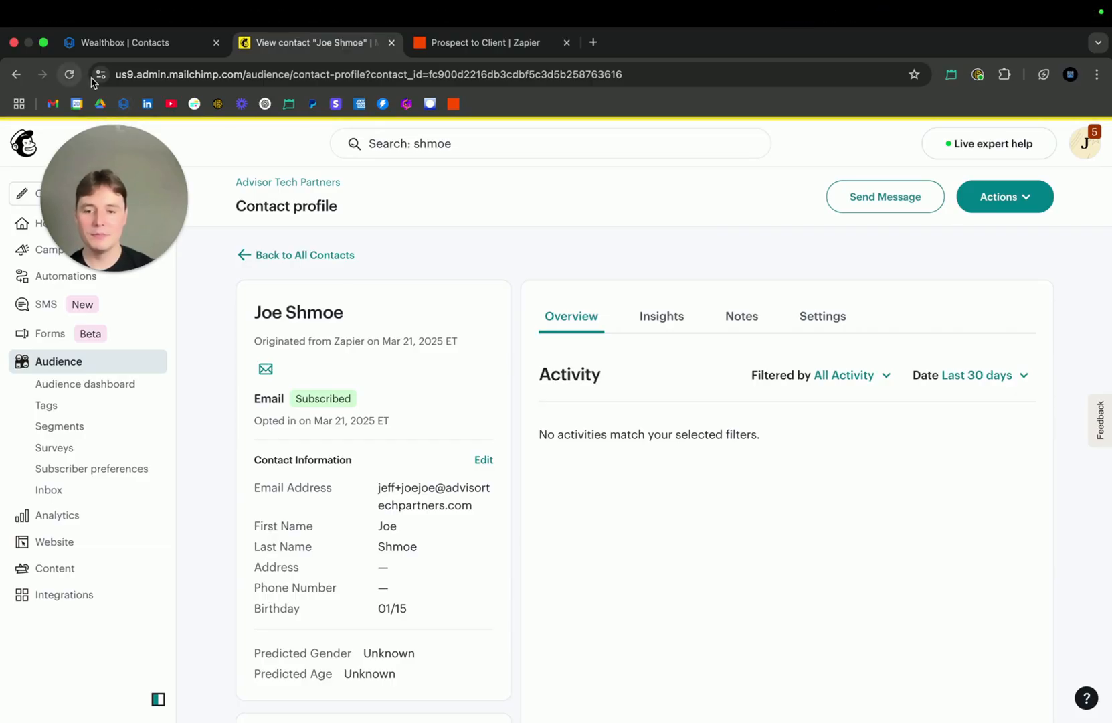
scroll(340, 380, "down", 2)
left_click(74, 78)
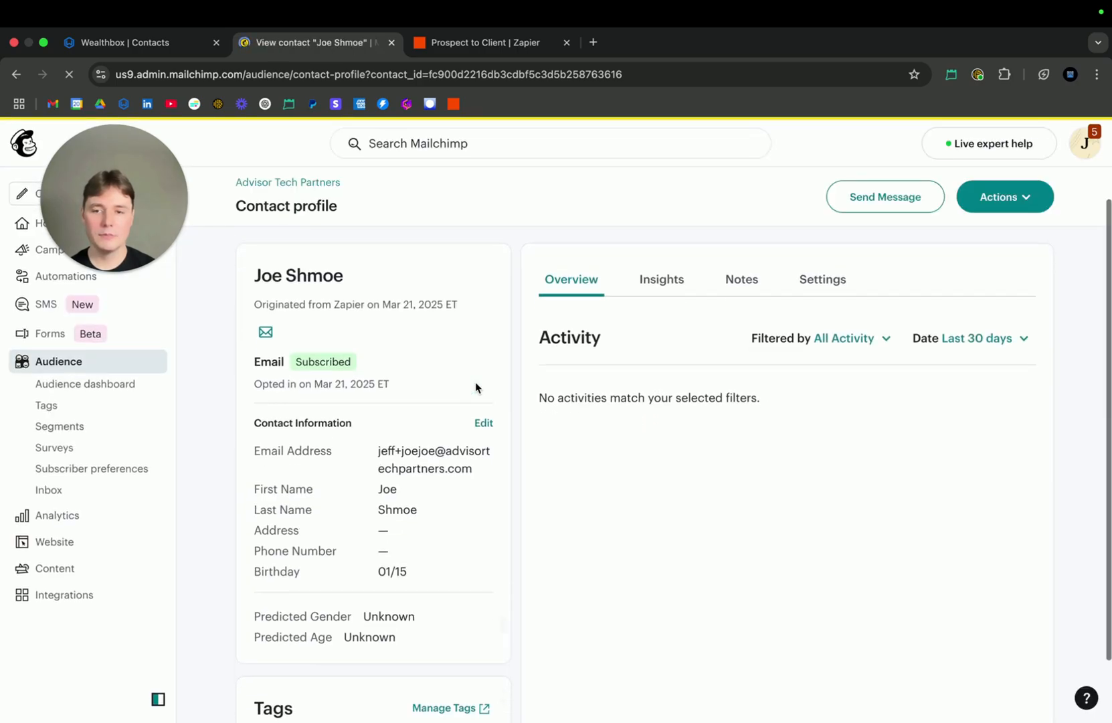
scroll(475, 382, "down", 2)
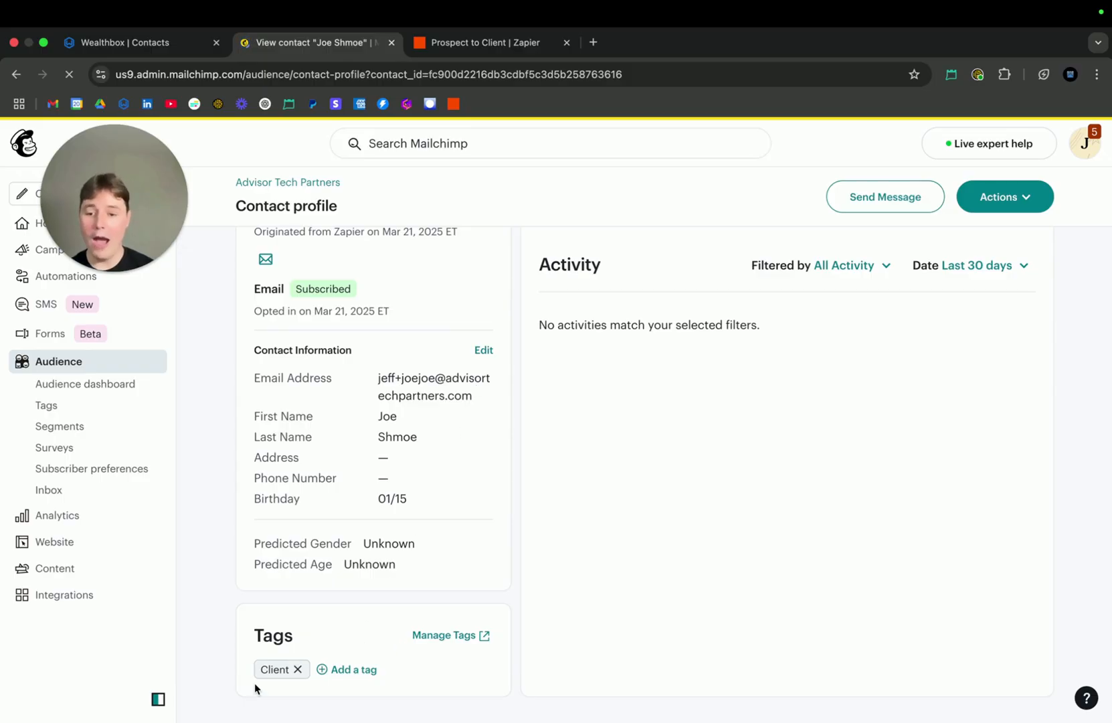
scroll(254, 682, "up", 5)
scroll(253, 682, "down", 2)
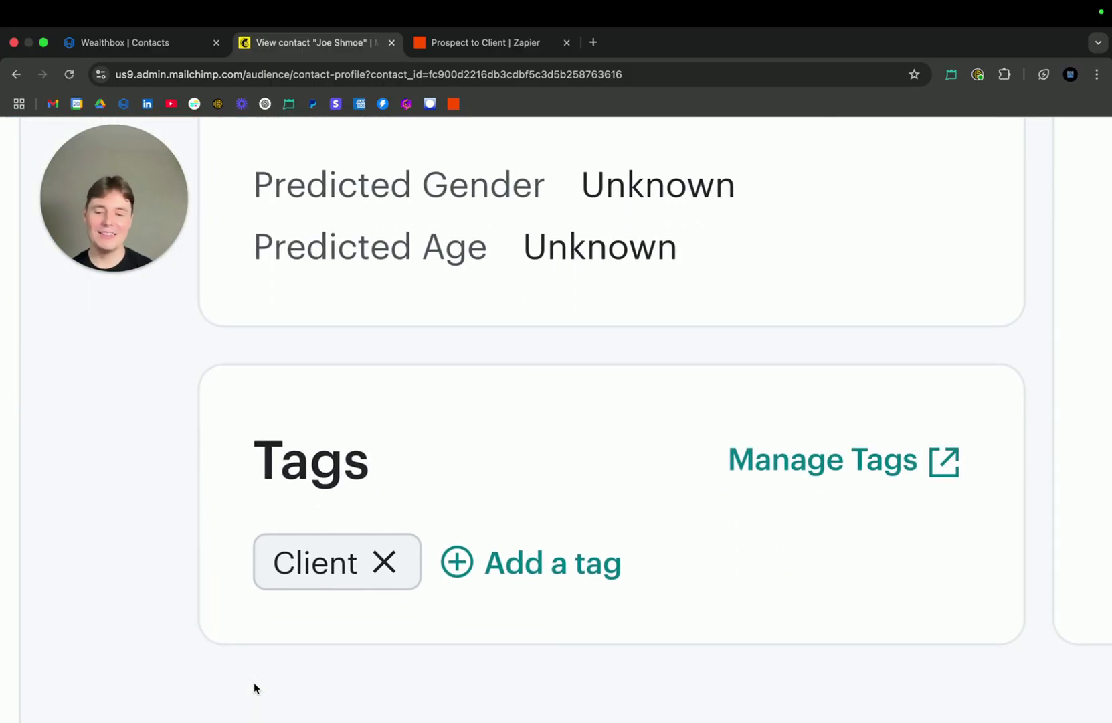